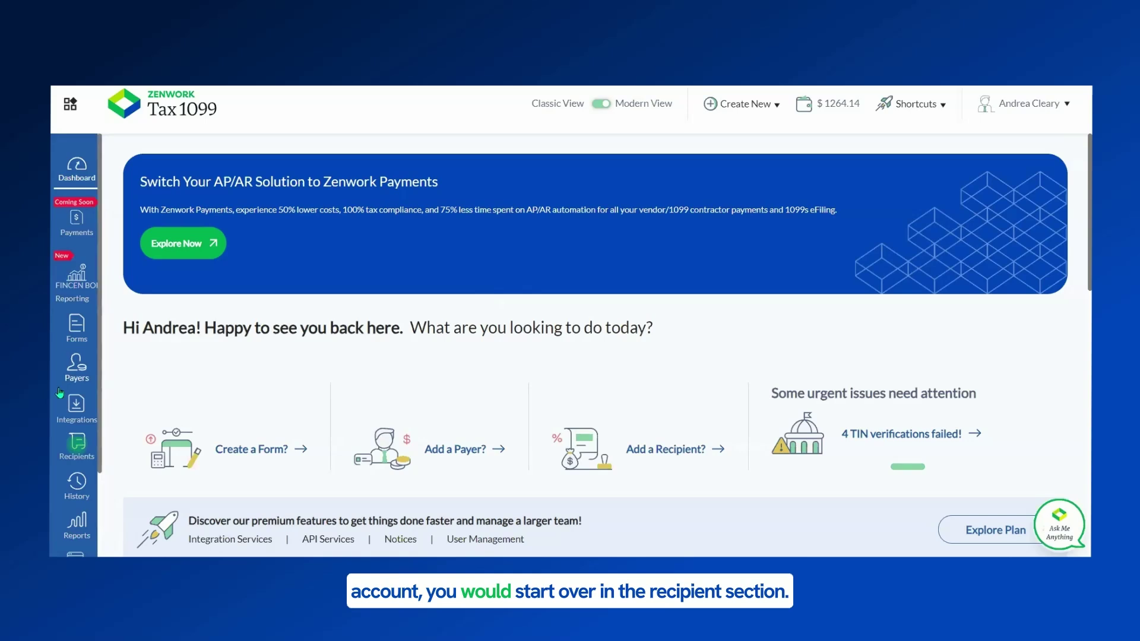
# Show the Recipient Listing for payer Test Company 7.
pyautogui.click(78, 450)
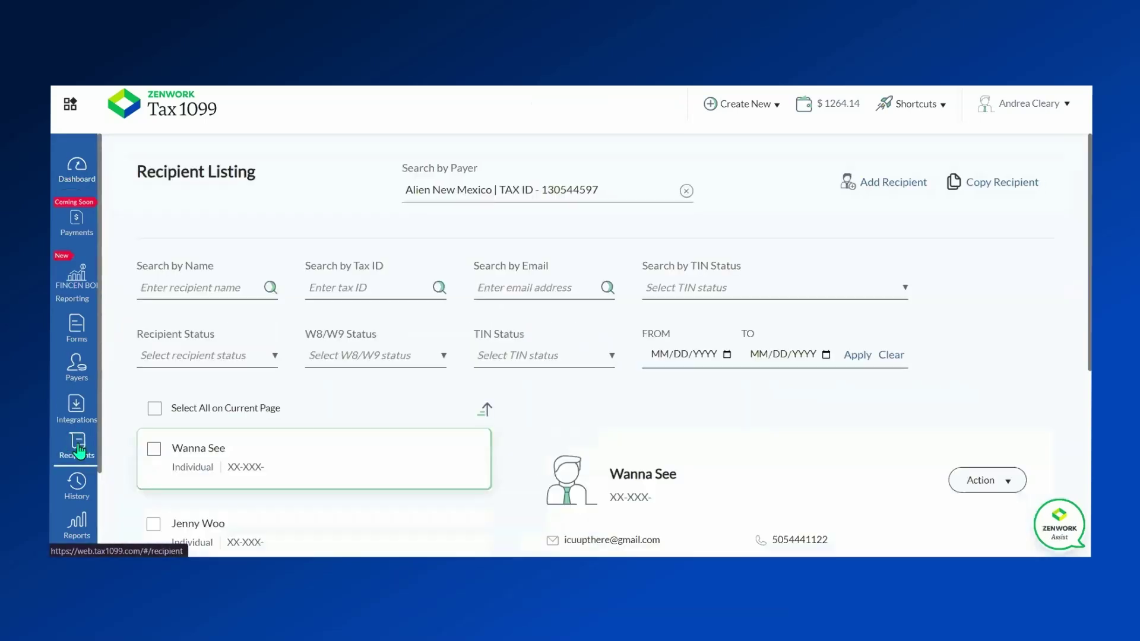
pyautogui.click(619, 184)
pyautogui.scroll(-5, 559, 309)
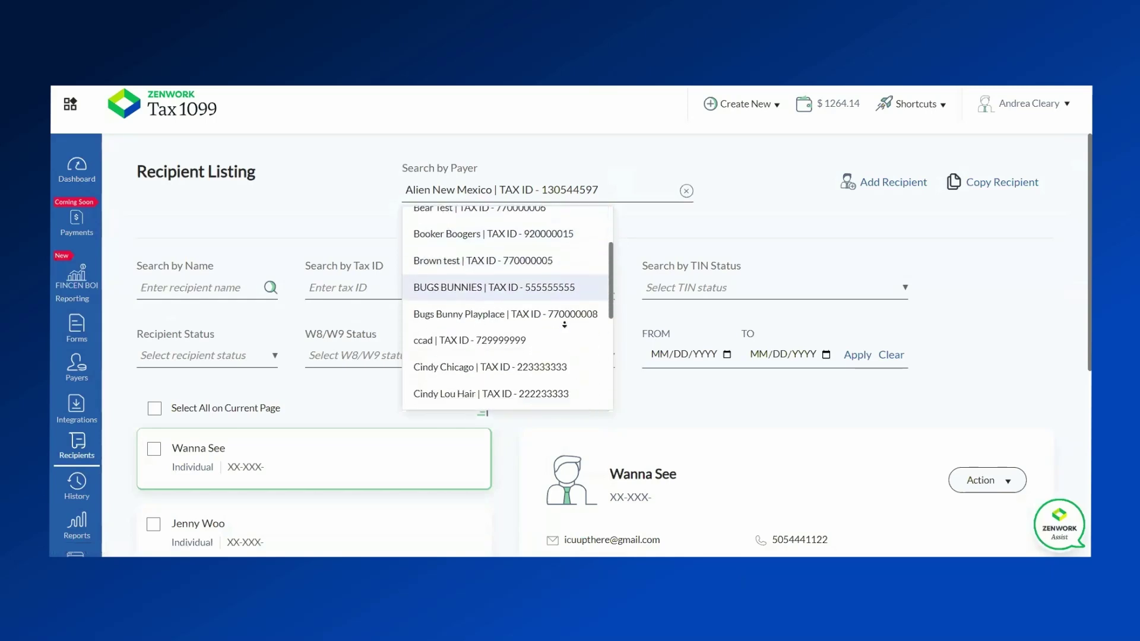
pyautogui.scroll(-10, 560, 309)
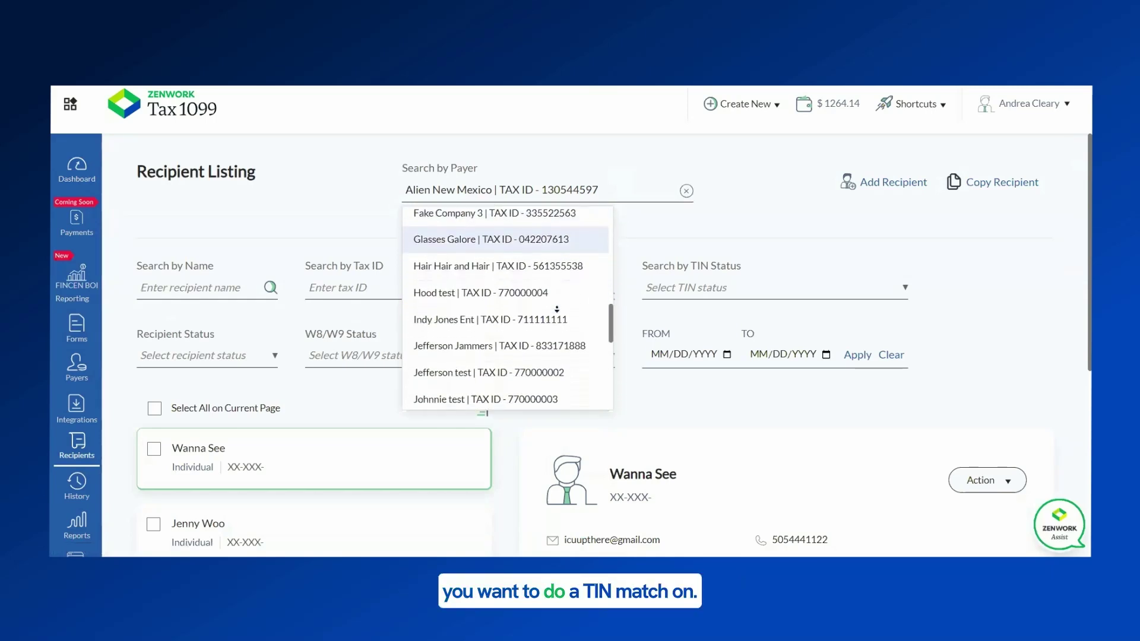
pyautogui.scroll(-6, 557, 310)
pyautogui.click(536, 249)
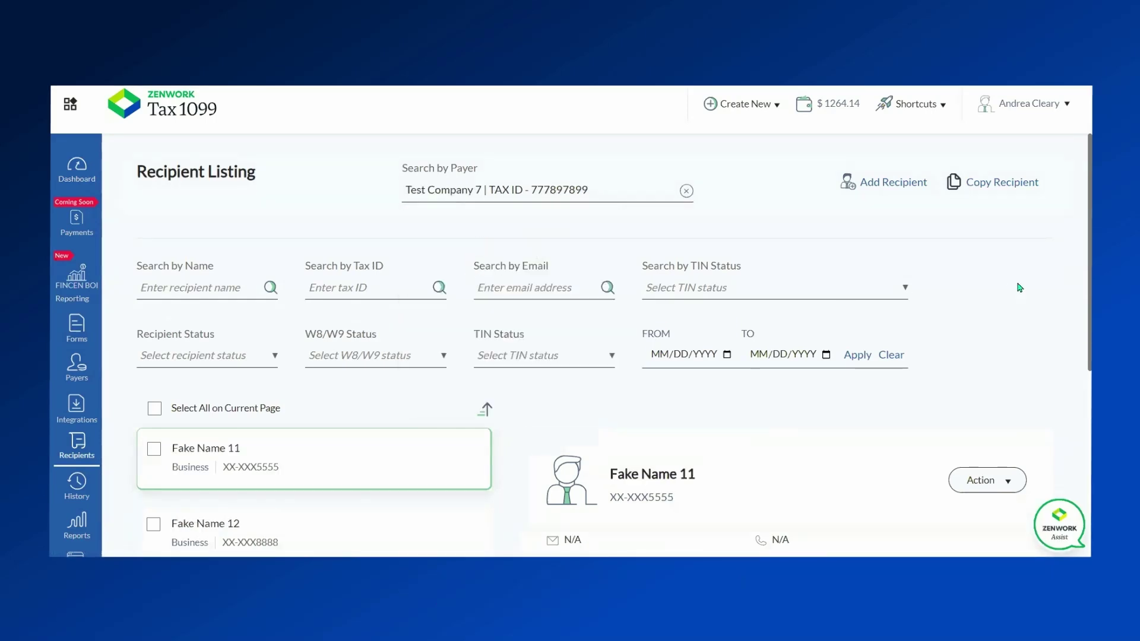
# Review the recipient cards for Fake Name 12 and Fake Name 8.
pyautogui.moveTo(1082, 225); pyautogui.dragTo(1081, 393)
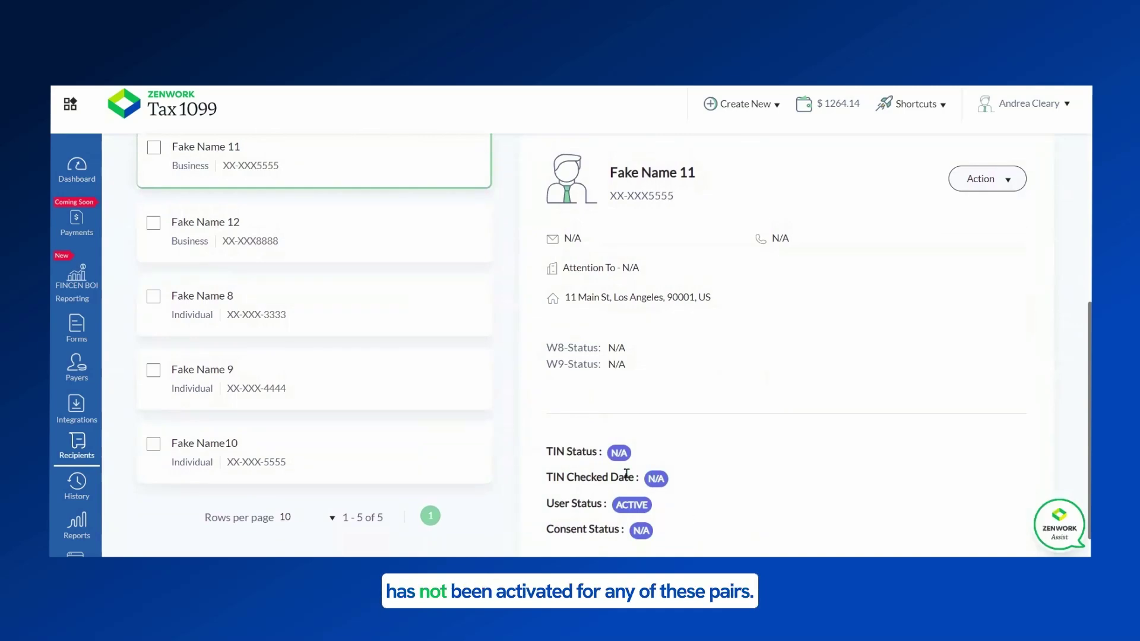
pyautogui.click(425, 244)
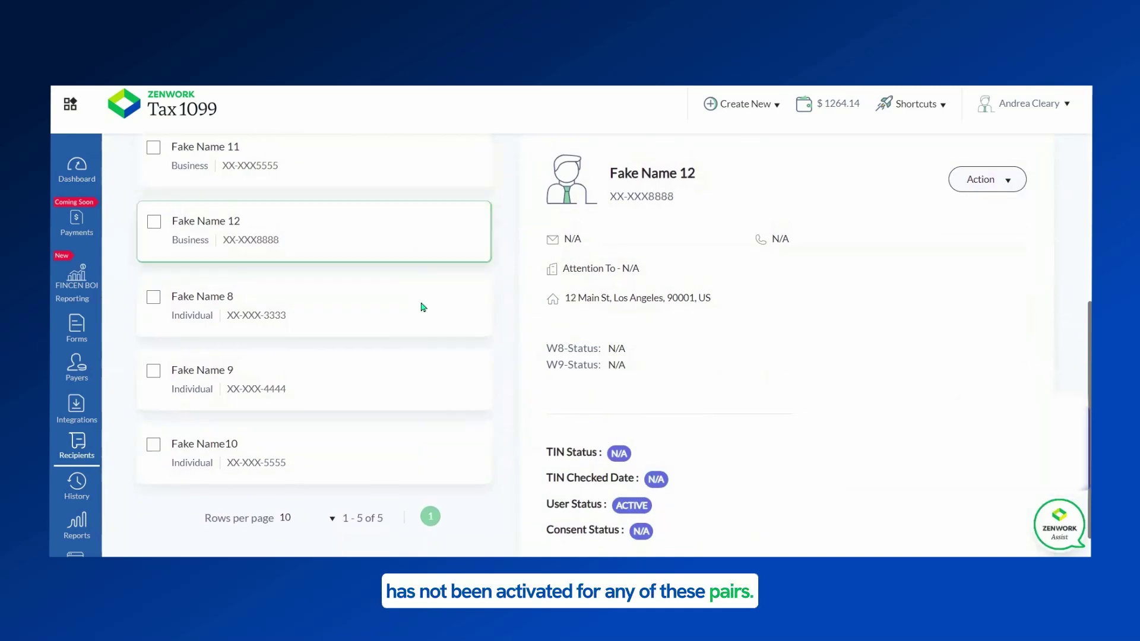
pyautogui.click(422, 305)
pyautogui.scroll(2, 422, 305)
# Check recipient Fake Name 11 and start a TIN match request.
pyautogui.click(154, 278)
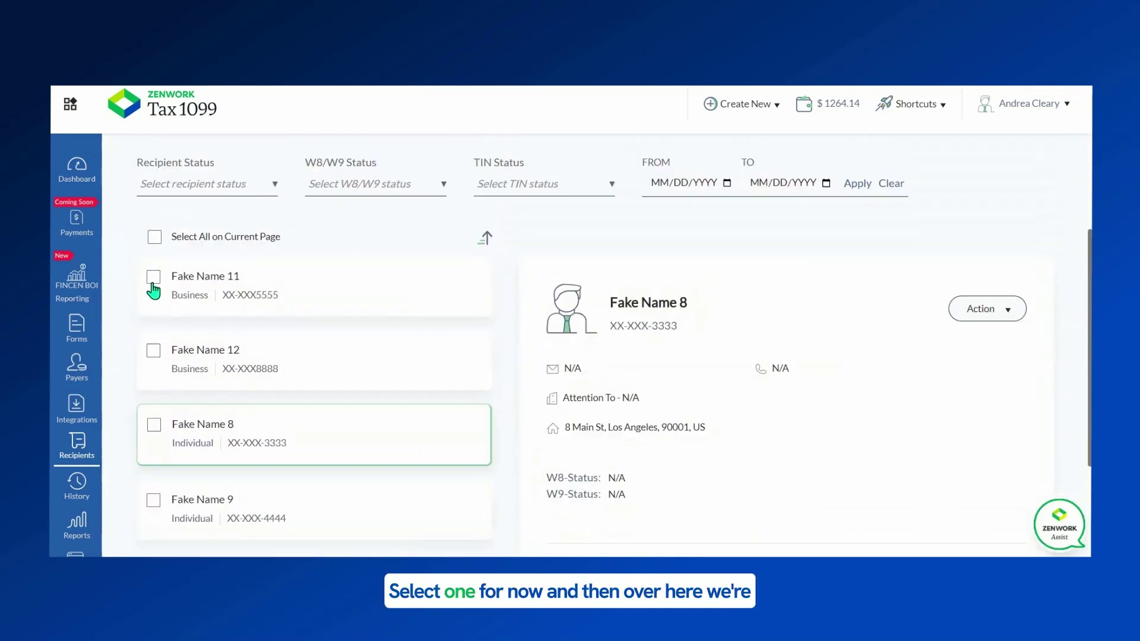
pyautogui.scroll(-3, 850, 251)
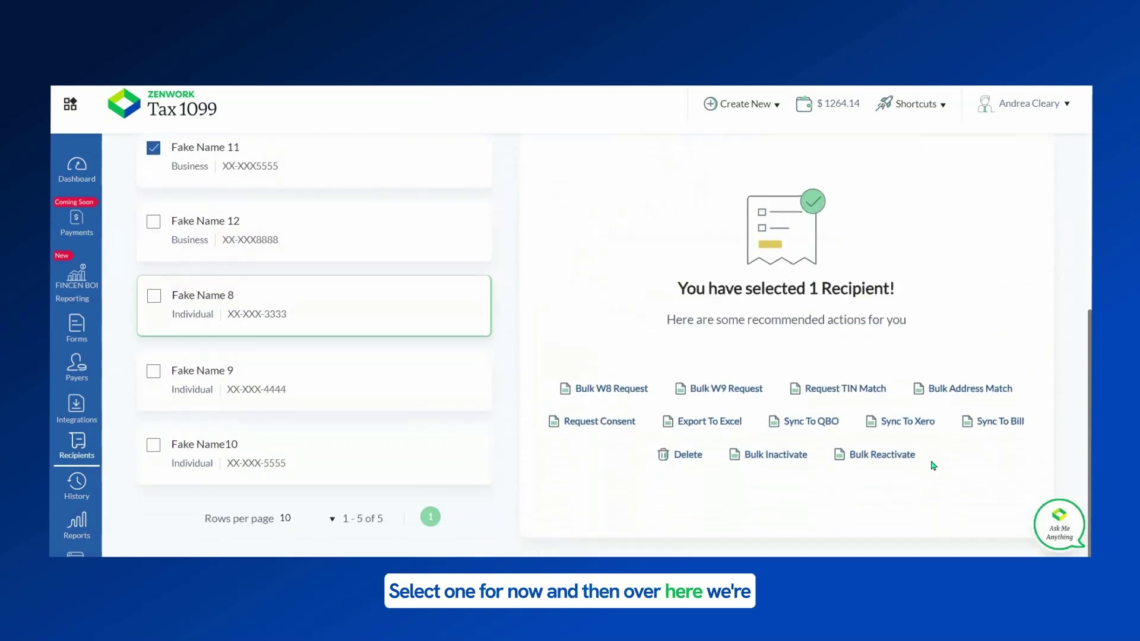
pyautogui.click(831, 390)
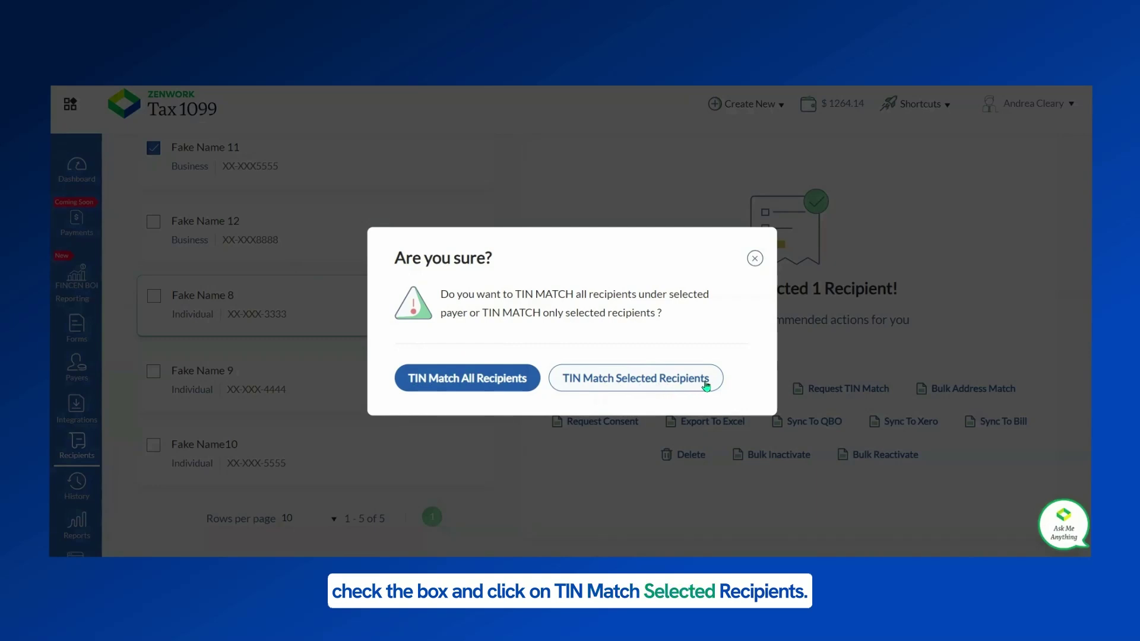
# Confirm the TIN match for all 5 recipients using real-time matching and submit.
pyautogui.click(458, 382)
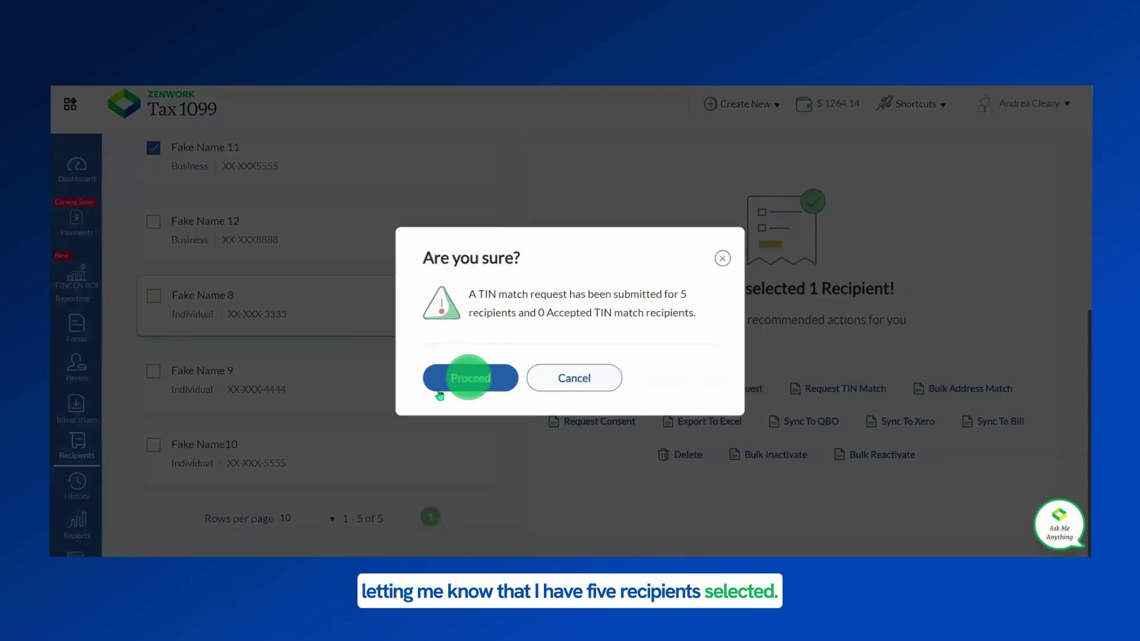
pyautogui.click(468, 380)
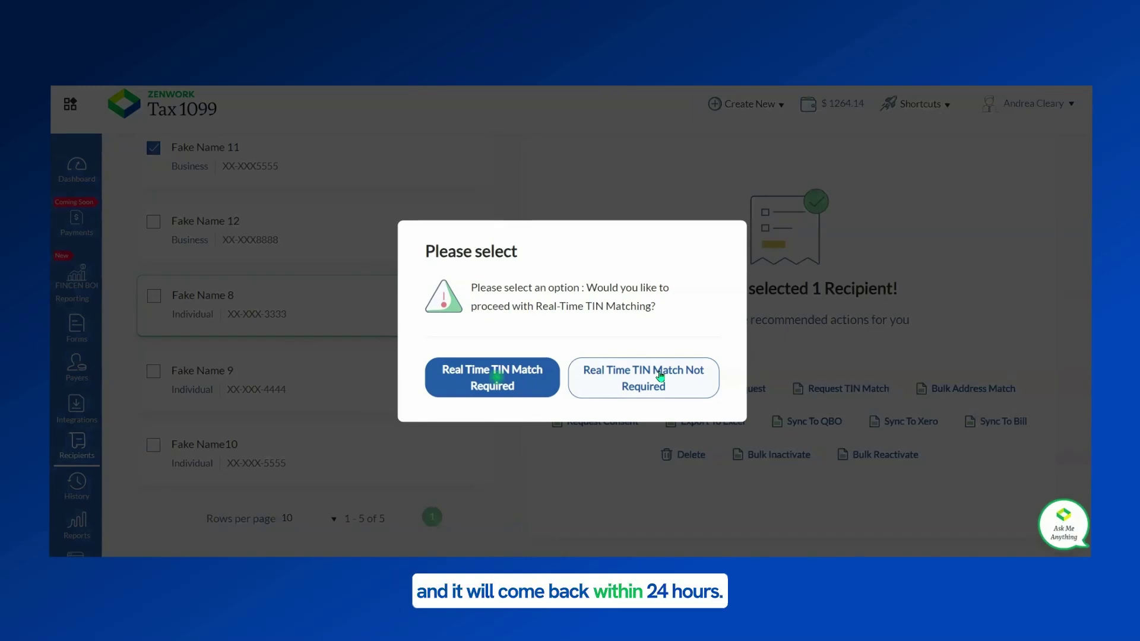
pyautogui.click(497, 376)
pyautogui.click(496, 378)
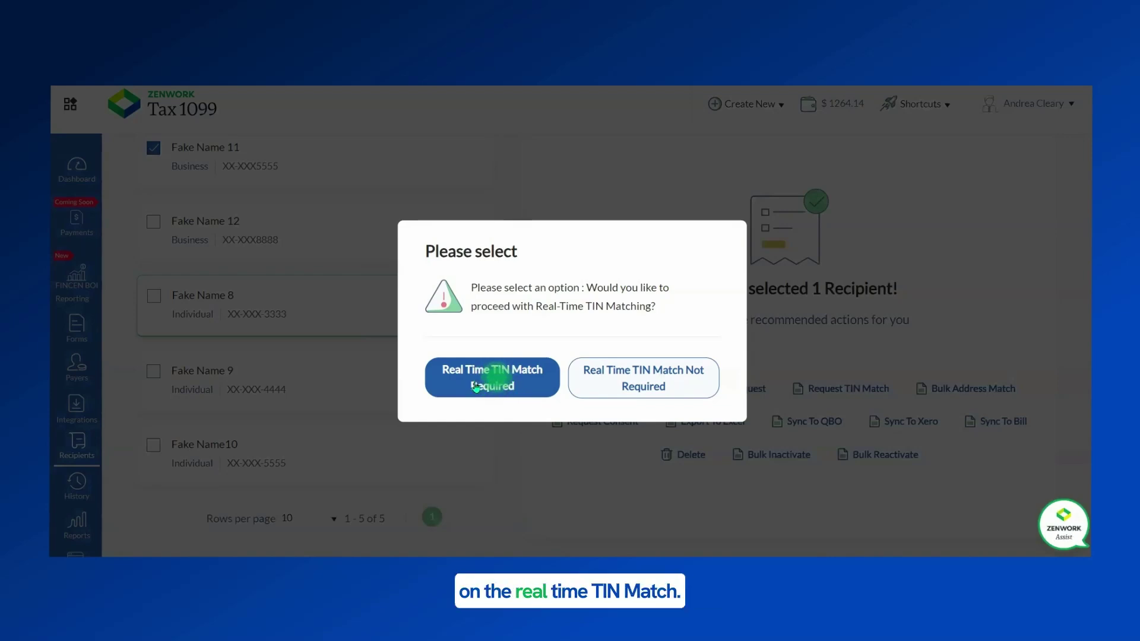
pyautogui.click(475, 386)
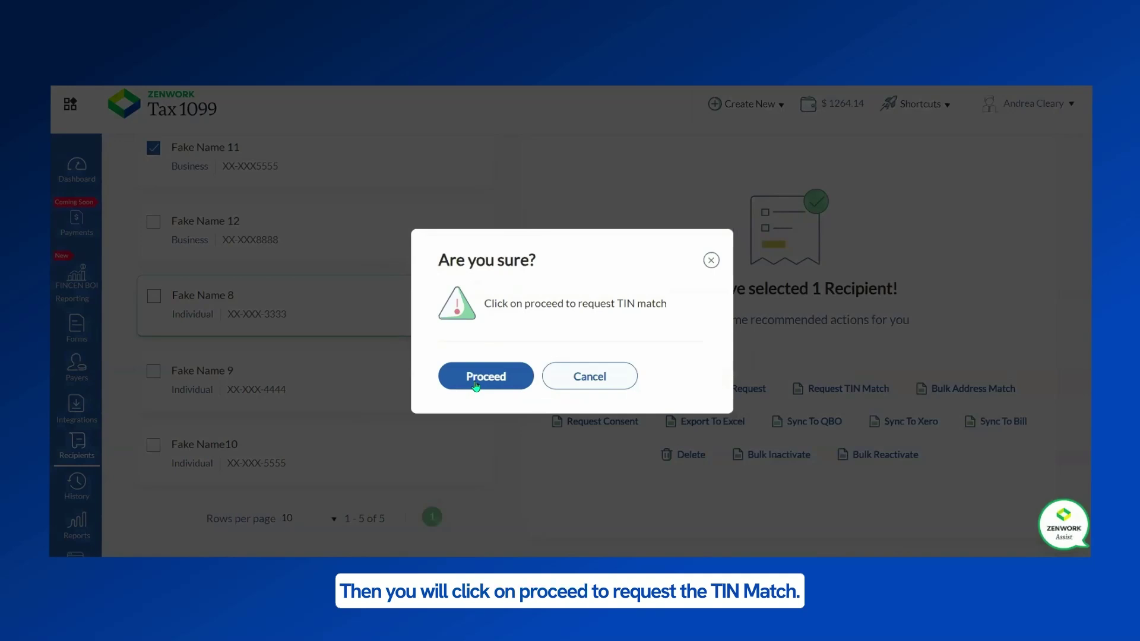
pyautogui.click(476, 381)
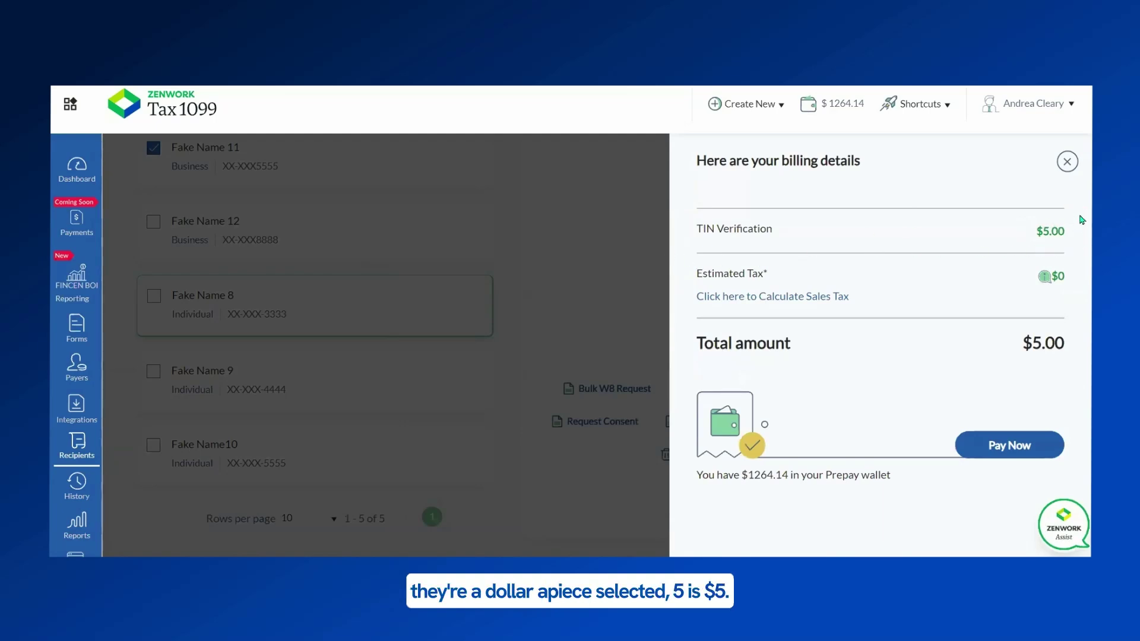
# Fill the sales tax form with the first saved billing address and the billing e-mail.
pyautogui.click(788, 302)
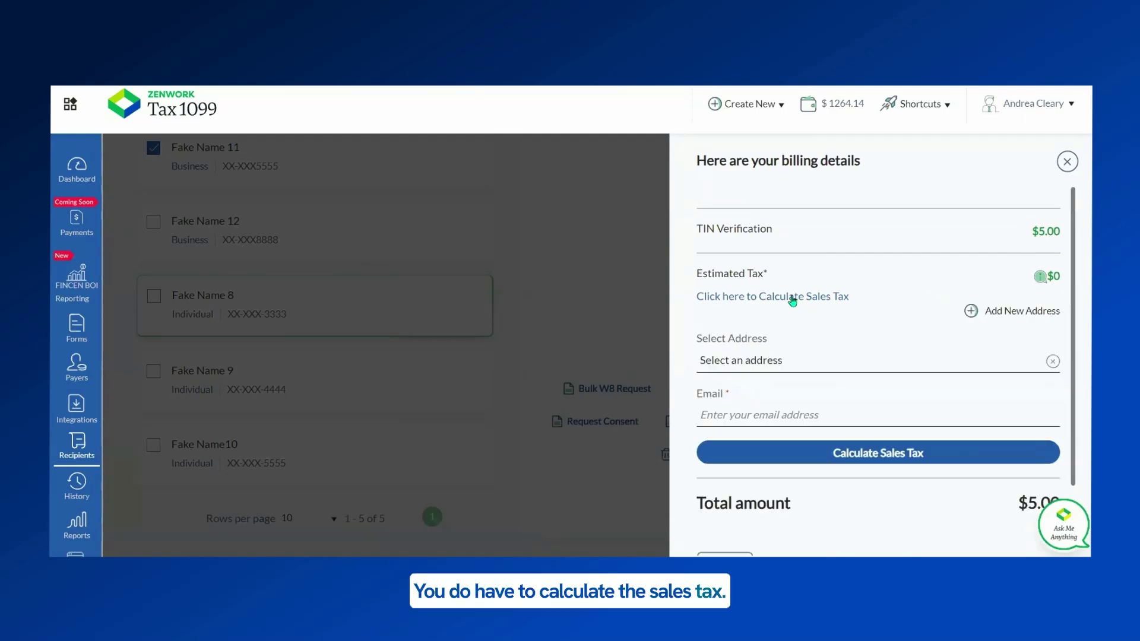
pyautogui.click(788, 359)
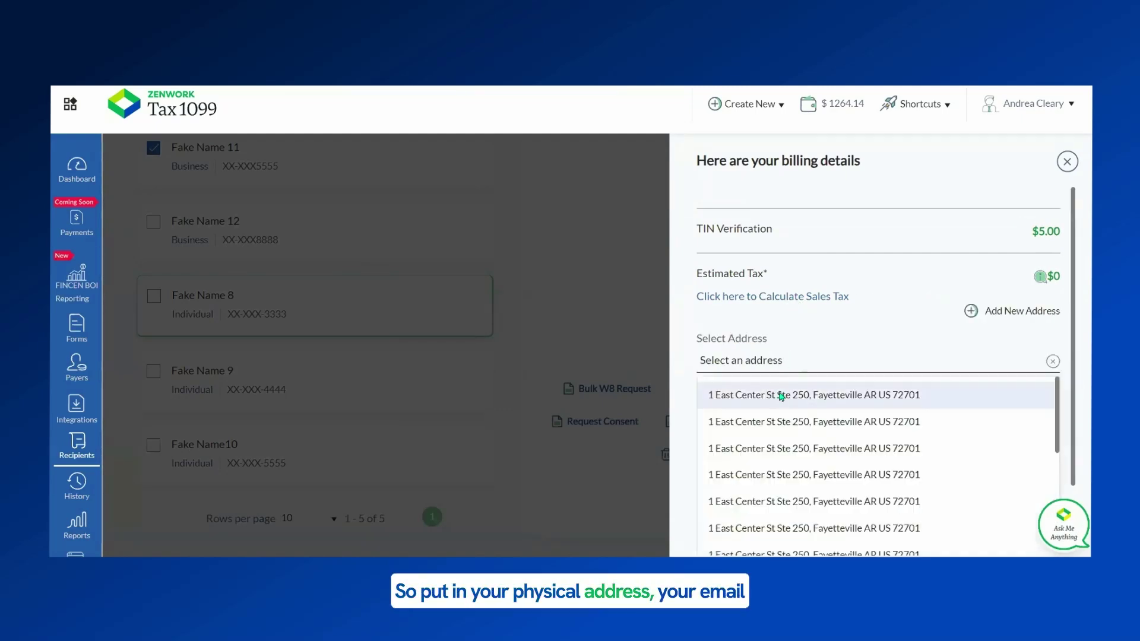
pyautogui.click(781, 396)
pyautogui.click(767, 416)
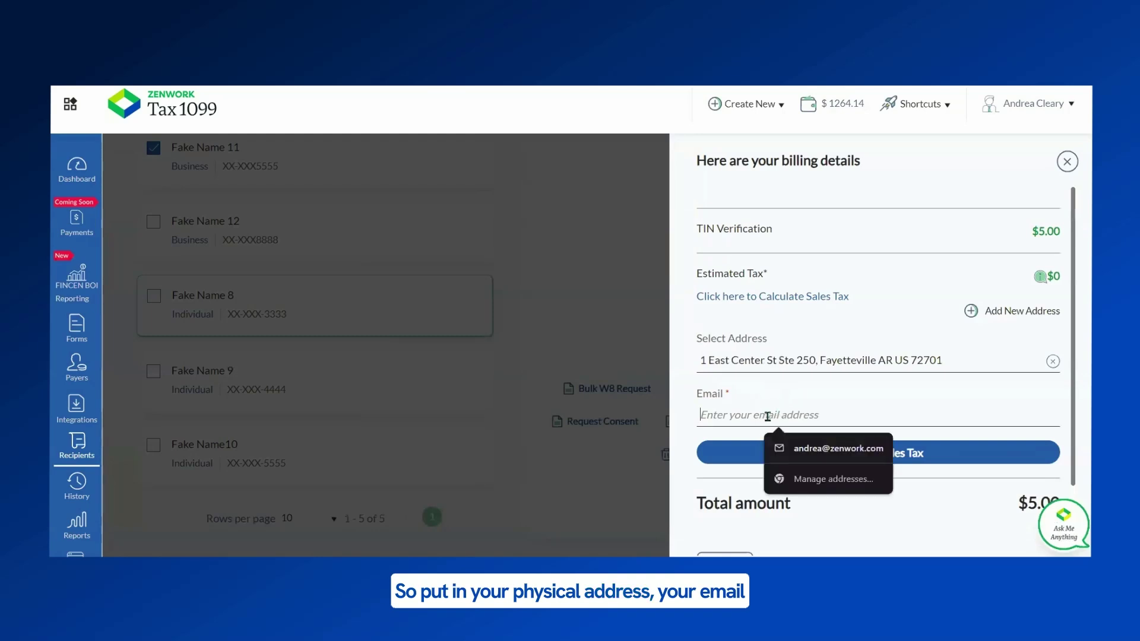
pyautogui.click(810, 448)
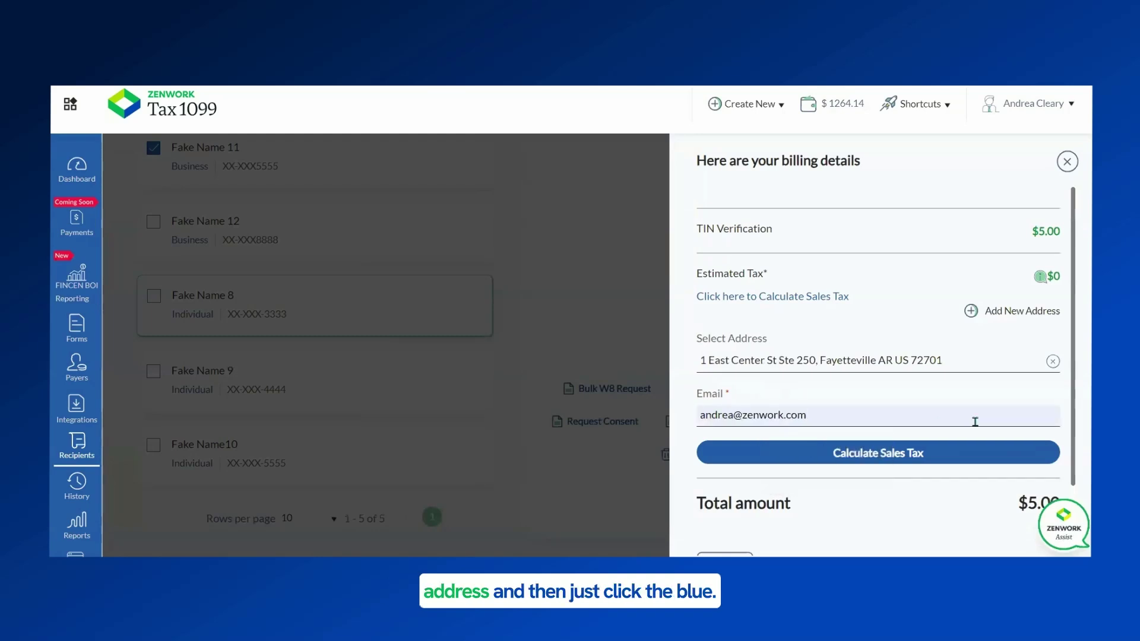
# Calculate sales tax and pay the $5.00 TIN match from the prepay wallet.
pyautogui.click(811, 460)
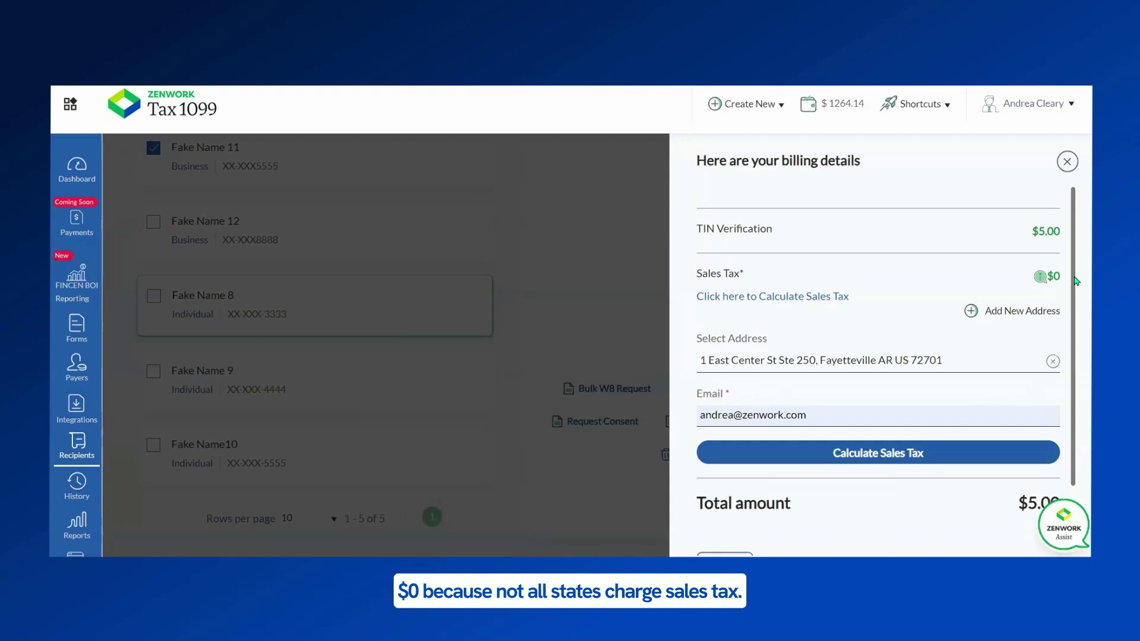
pyautogui.scroll(-3, 1075, 280)
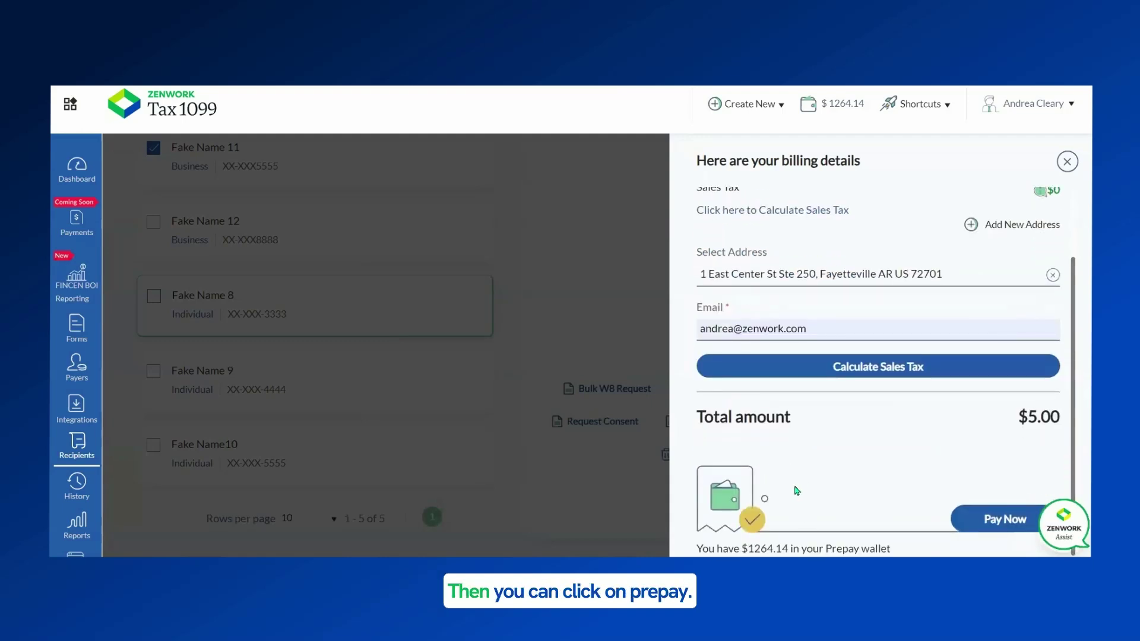
pyautogui.click(987, 520)
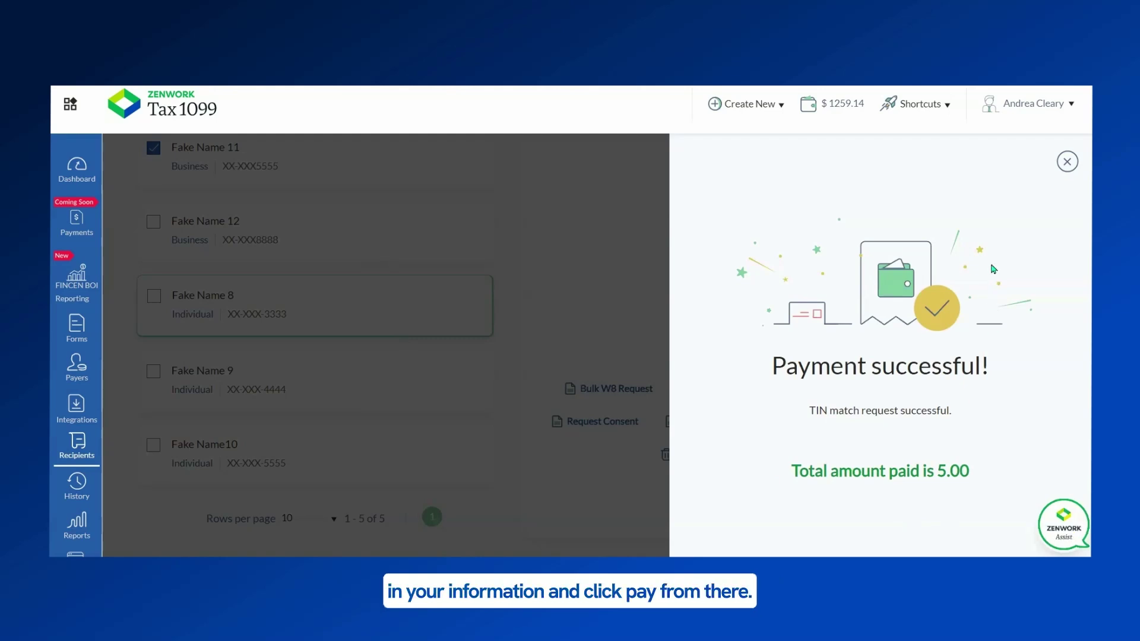
# Close the payment confirmation and return to the Recipient Listing via the Dashboard.
pyautogui.click(1066, 161)
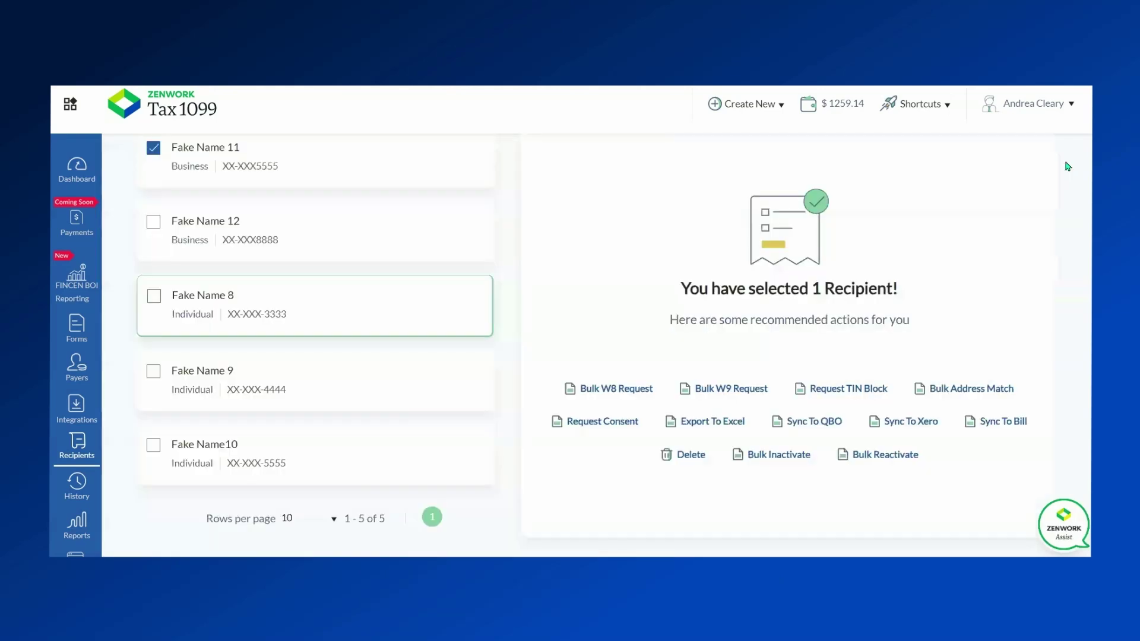
pyautogui.click(78, 171)
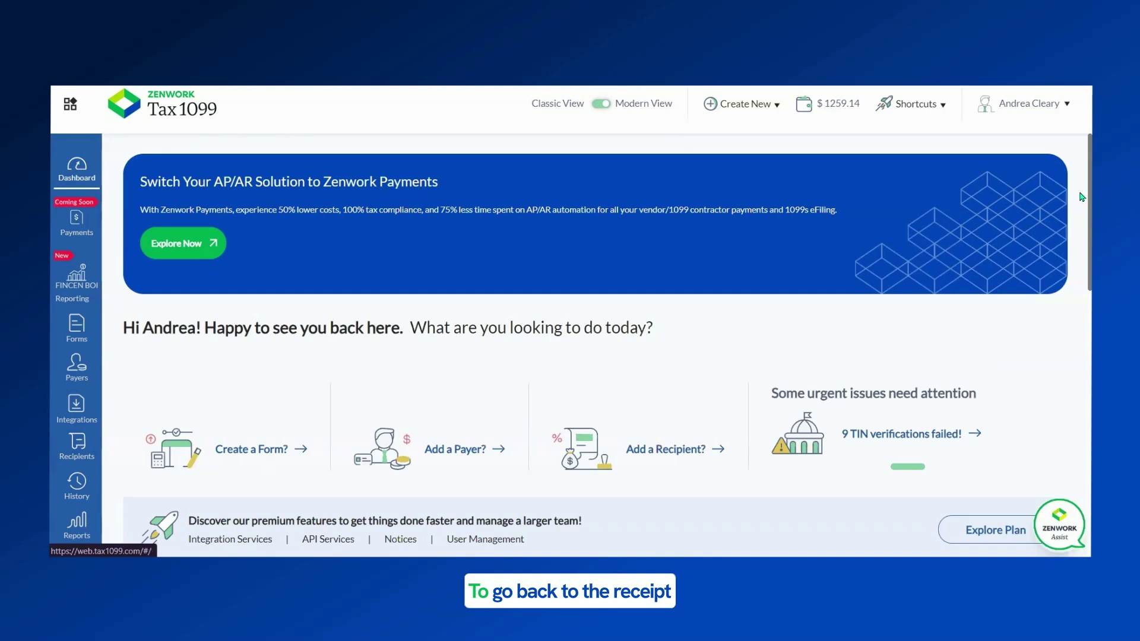
pyautogui.click(74, 453)
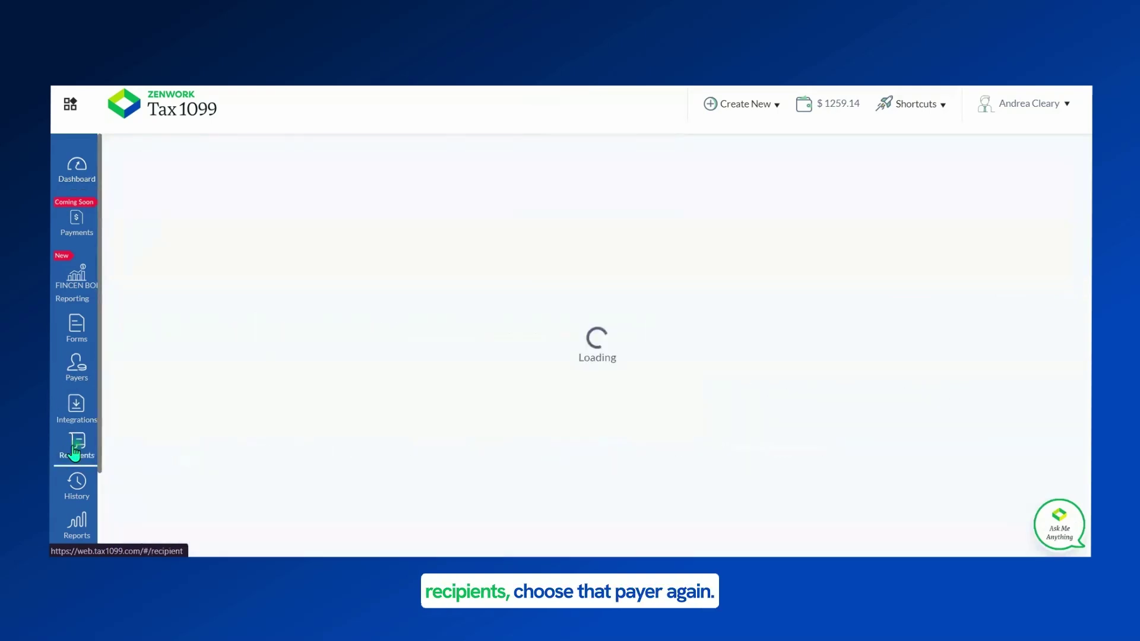
# Filter recipients by Fake Company 3 and check Fake Name 6 and Fake Name 7's TIN status.
pyautogui.click(618, 196)
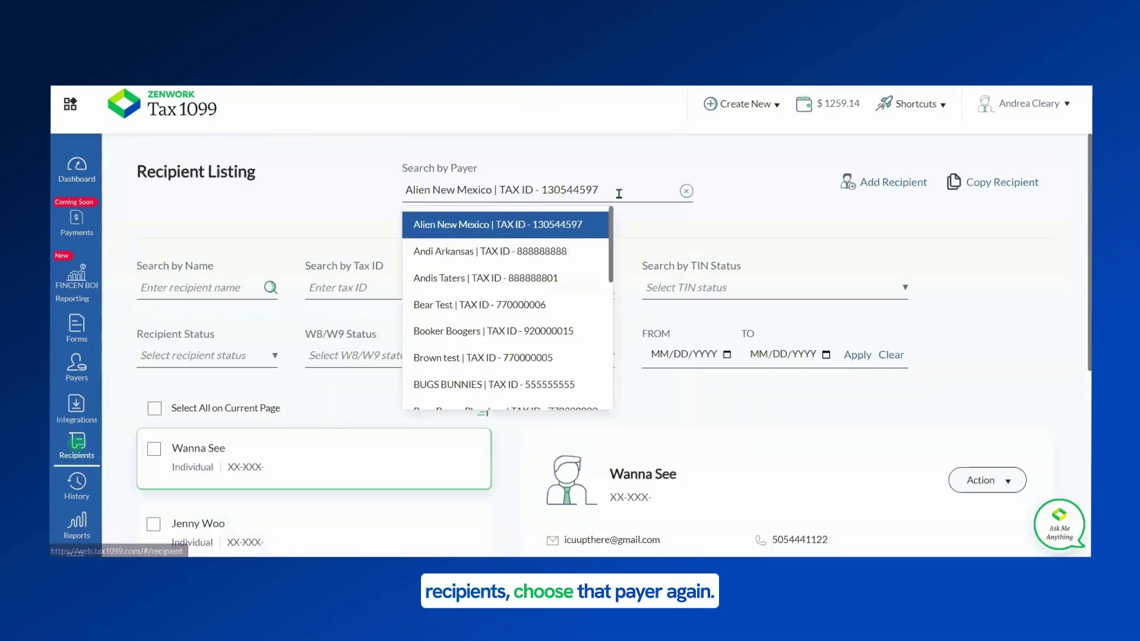
pyautogui.scroll(-5, 460, 237)
pyautogui.click(460, 225)
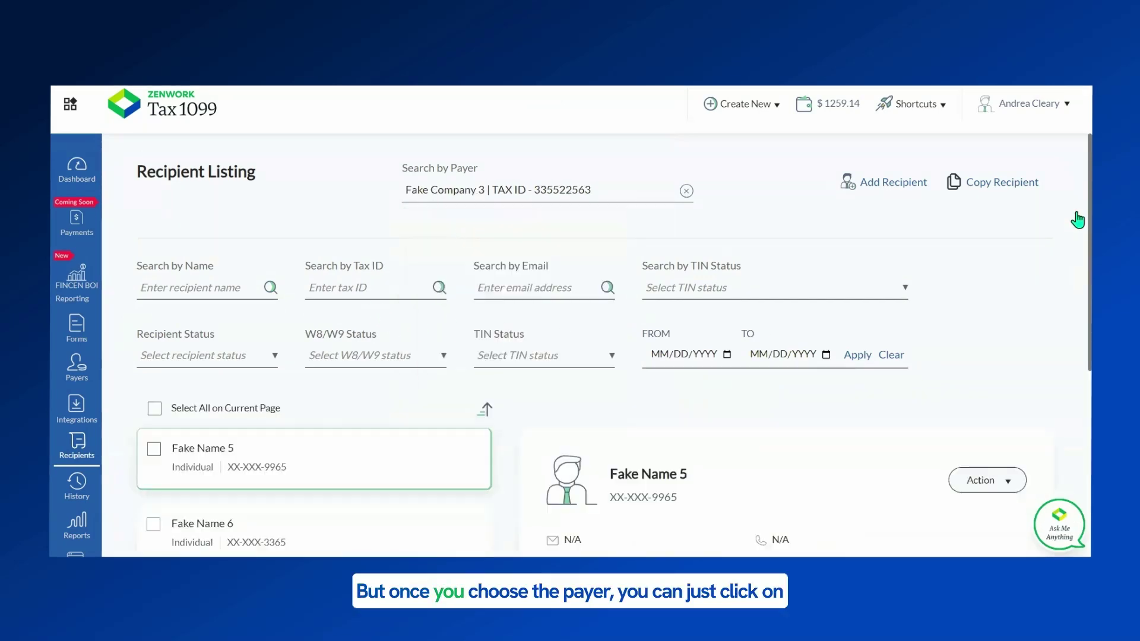
pyautogui.moveTo(1077, 216); pyautogui.dragTo(1078, 400)
pyautogui.click(312, 202)
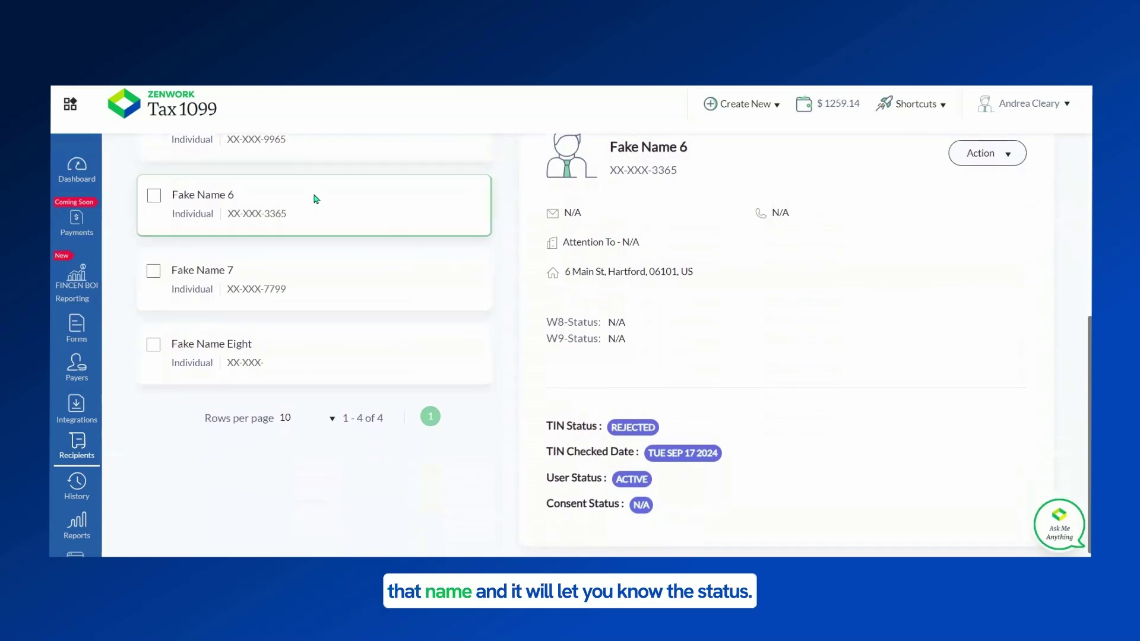
pyautogui.click(307, 288)
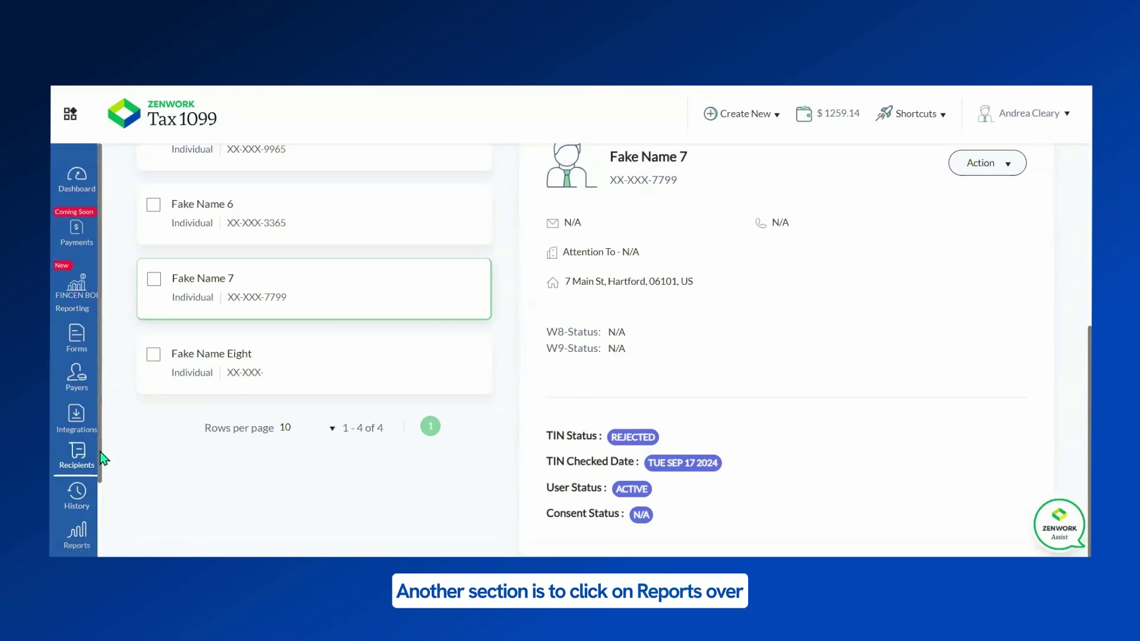
# Set up a TIN Match Report in Reports with all headers selected.
pyautogui.scroll(-3, 100, 499)
pyautogui.click(76, 443)
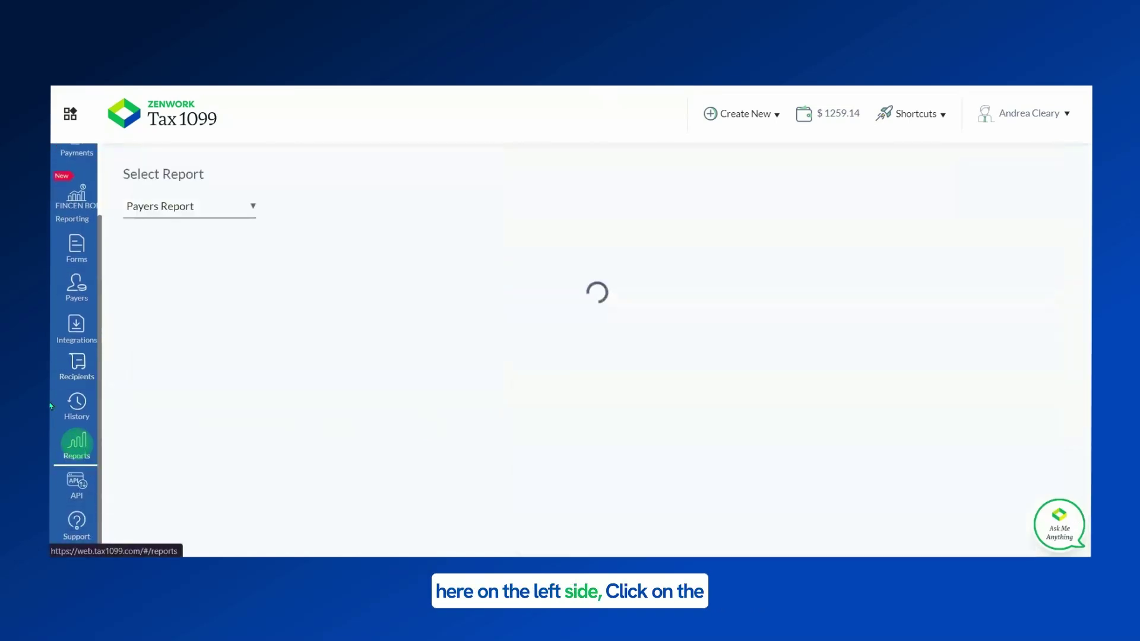
pyautogui.click(221, 208)
pyautogui.click(167, 363)
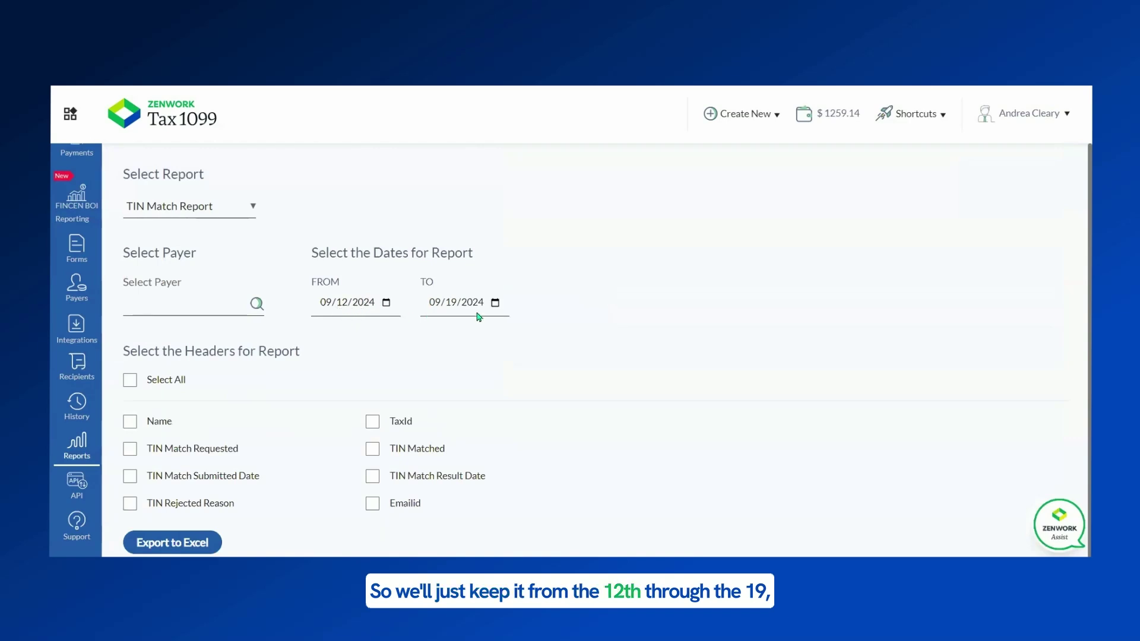
pyautogui.click(130, 381)
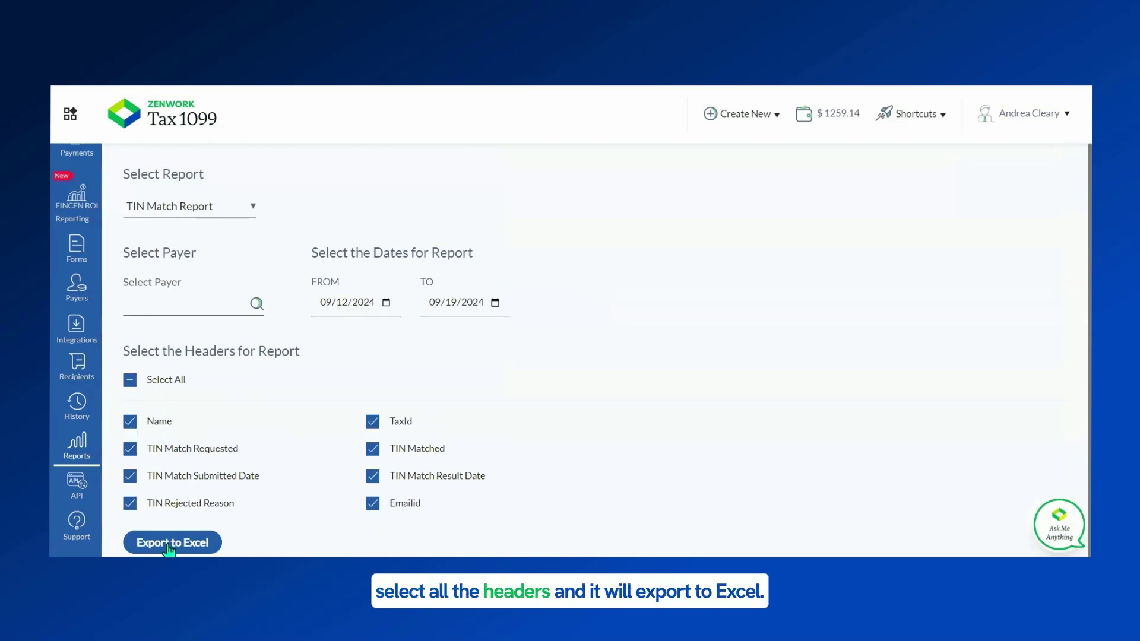
pyautogui.click(172, 545)
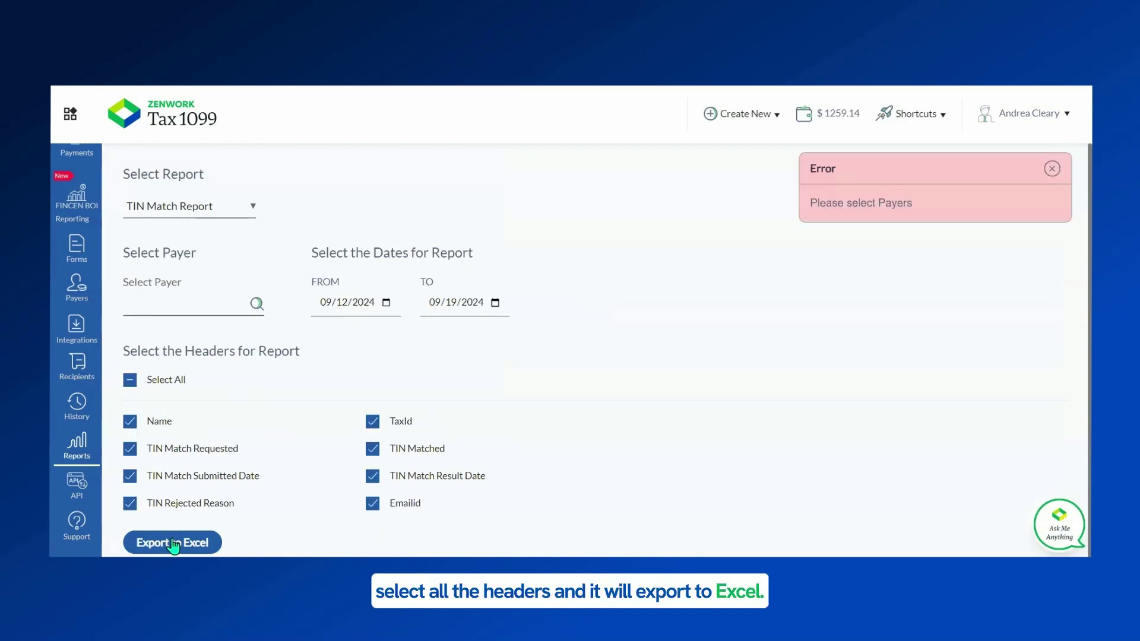
# Include all payers and export the TIN Match Report to Excel.
pyautogui.click(229, 305)
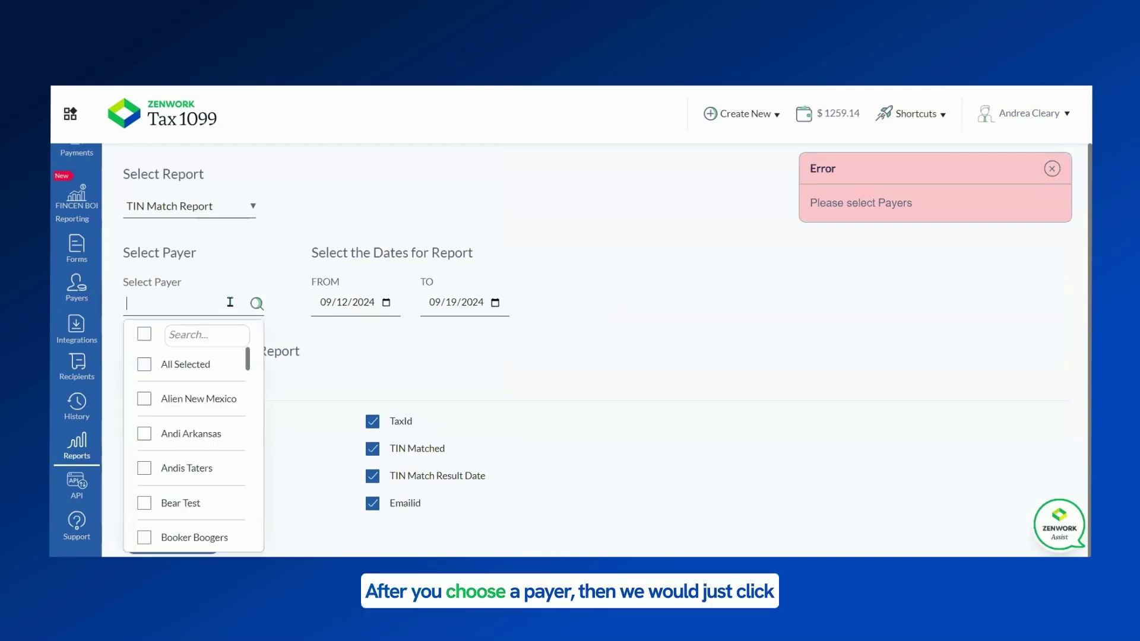
pyautogui.click(145, 336)
pyautogui.click(304, 385)
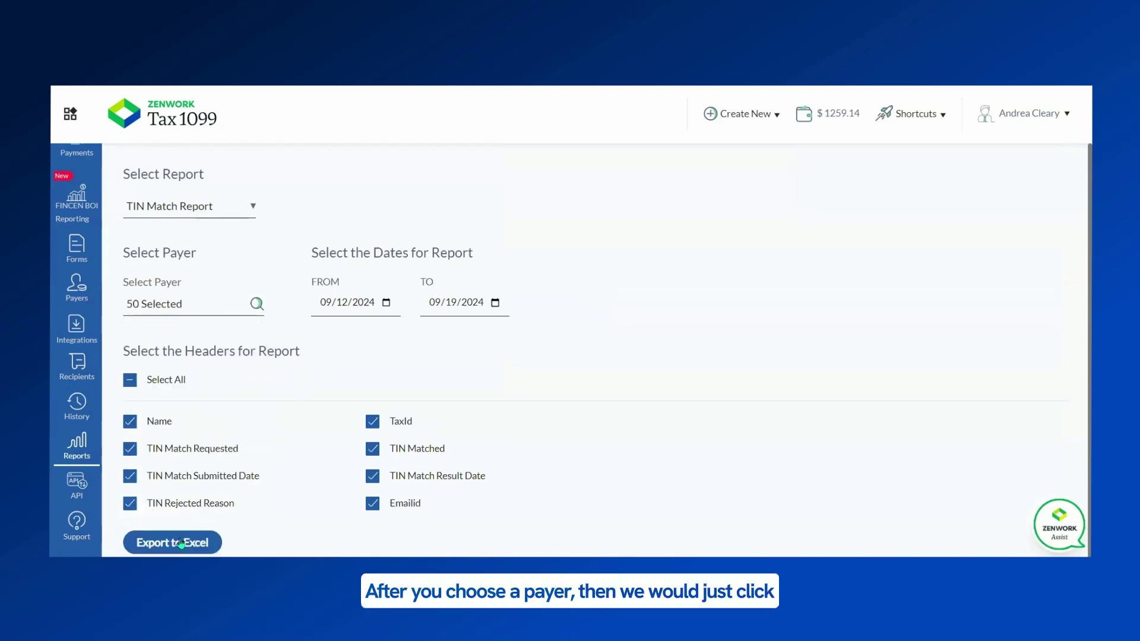
pyautogui.click(173, 542)
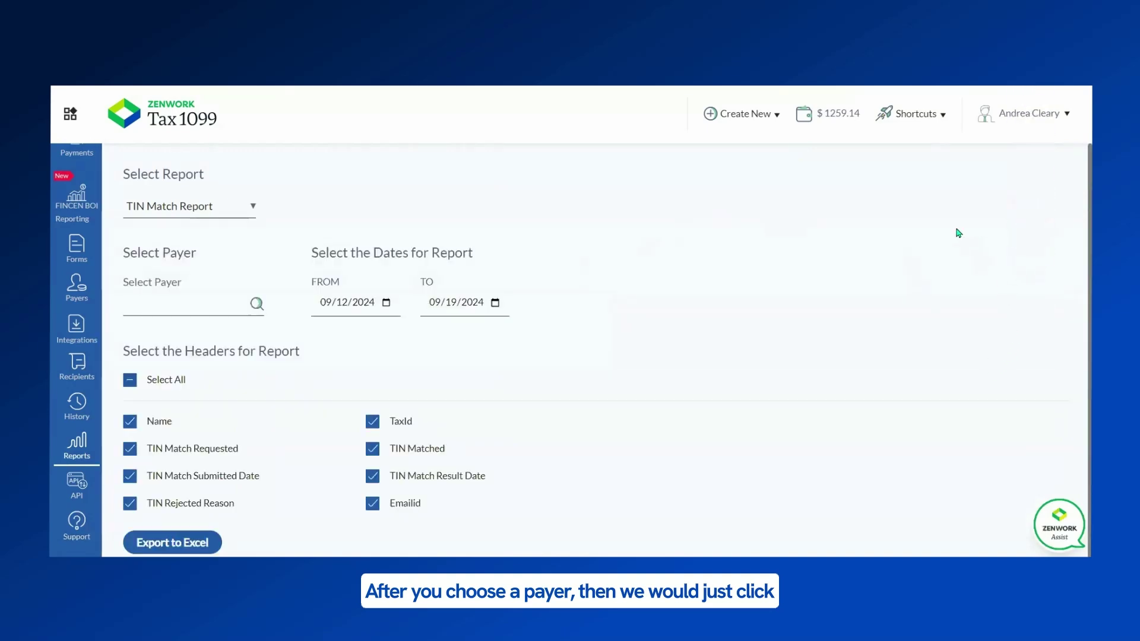